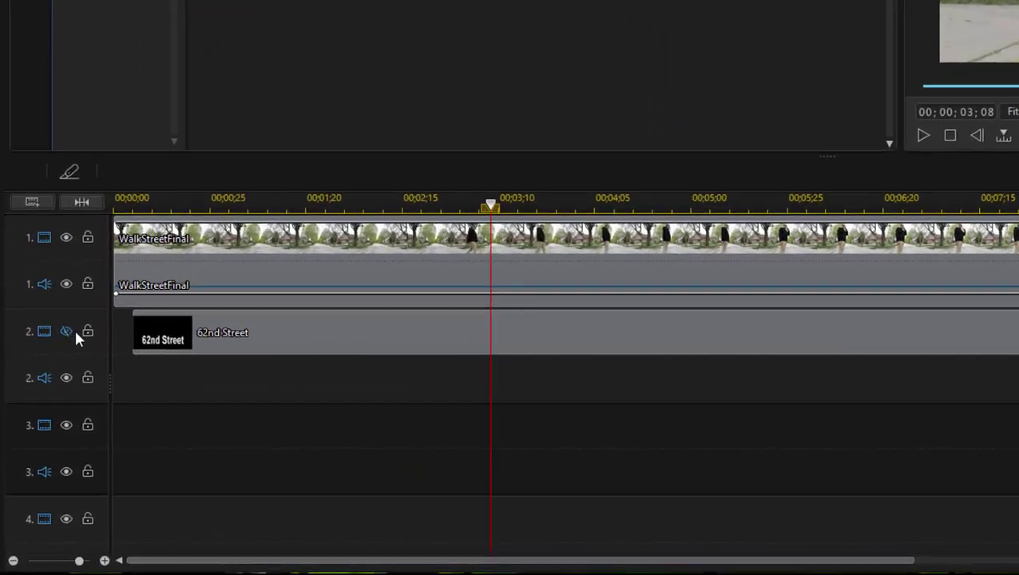
- Hide track 2's '62nd Street' title, then show it again over the walking man
click(40, 425)
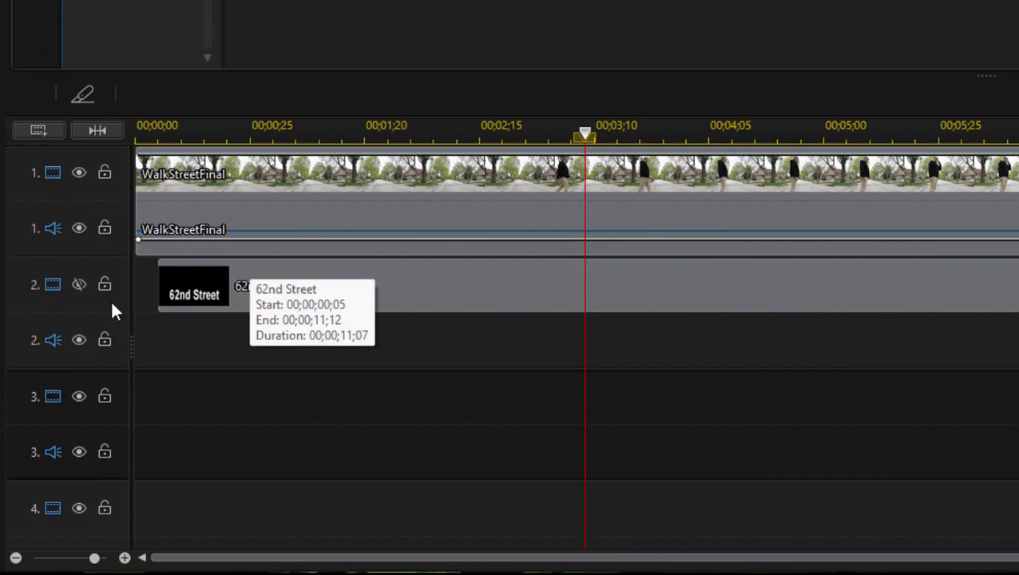
click(79, 284)
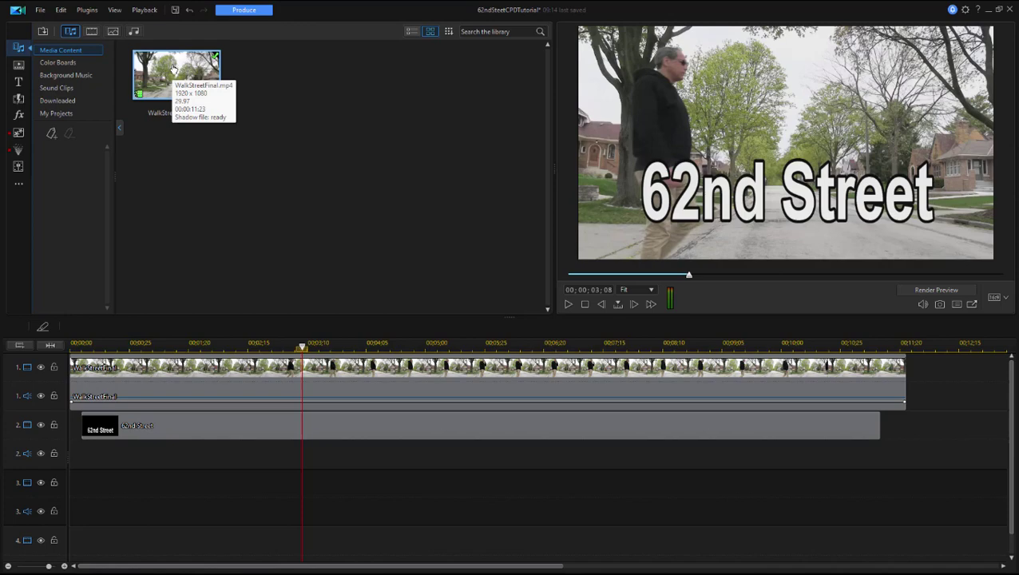
- Place a second copy of WalkStreetFinal.mp4 on video track 3 at the timeline start
drag(174, 75, 60, 494)
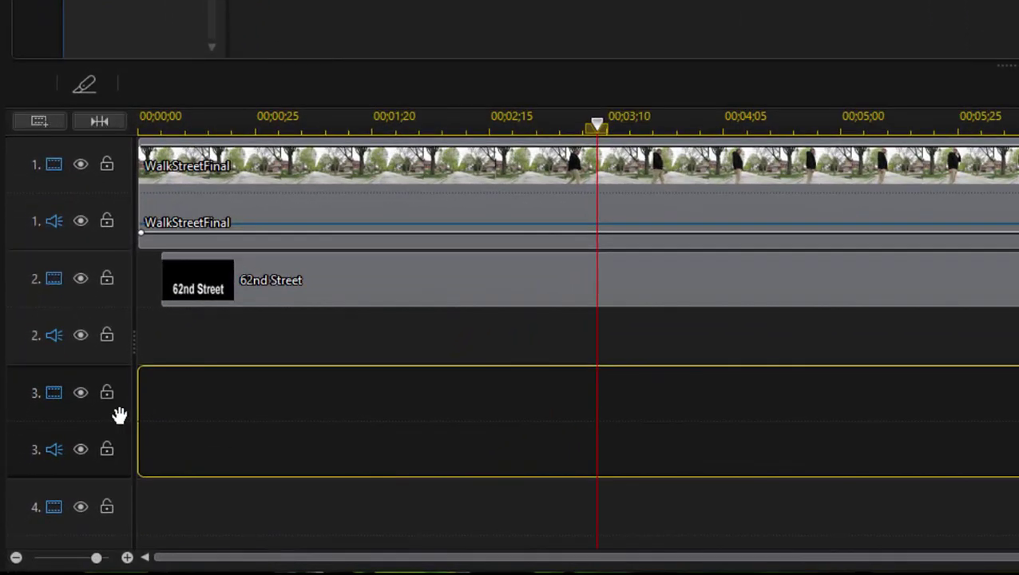
drag(119, 414, 120, 413)
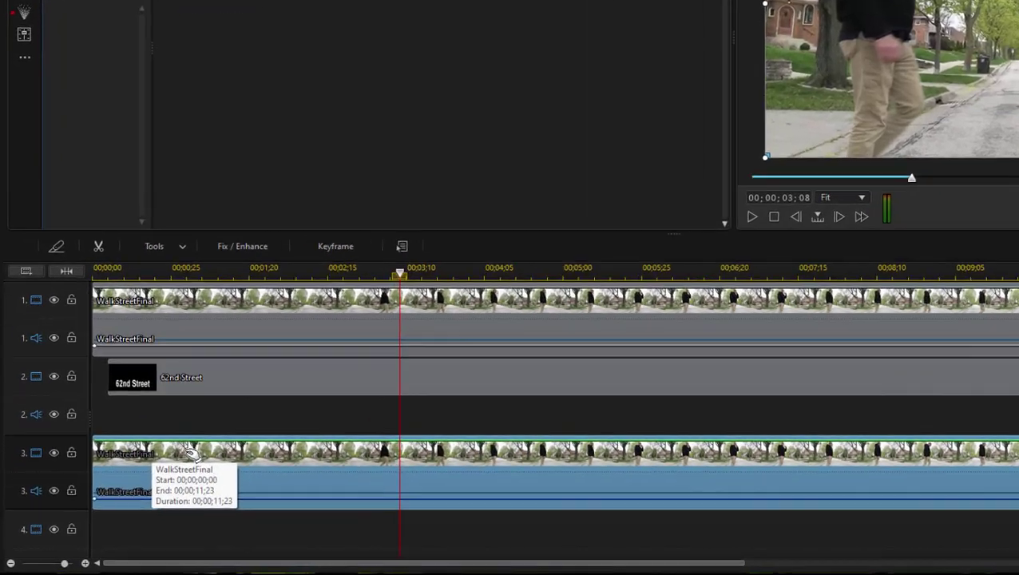
- Open the Mask Designer for the track 3 clip and scrub back to 00;00;02;28
click(174, 250)
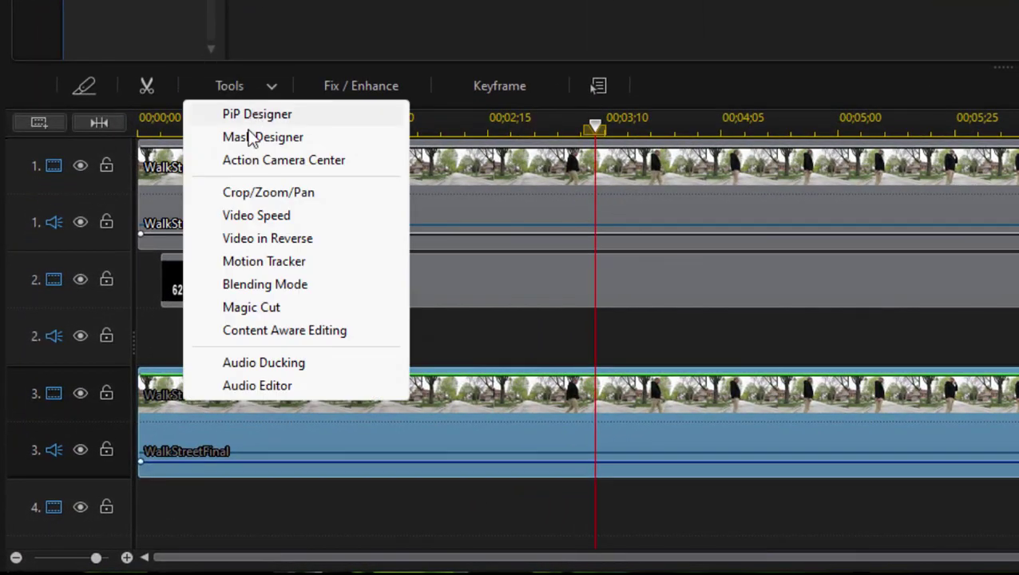
click(251, 137)
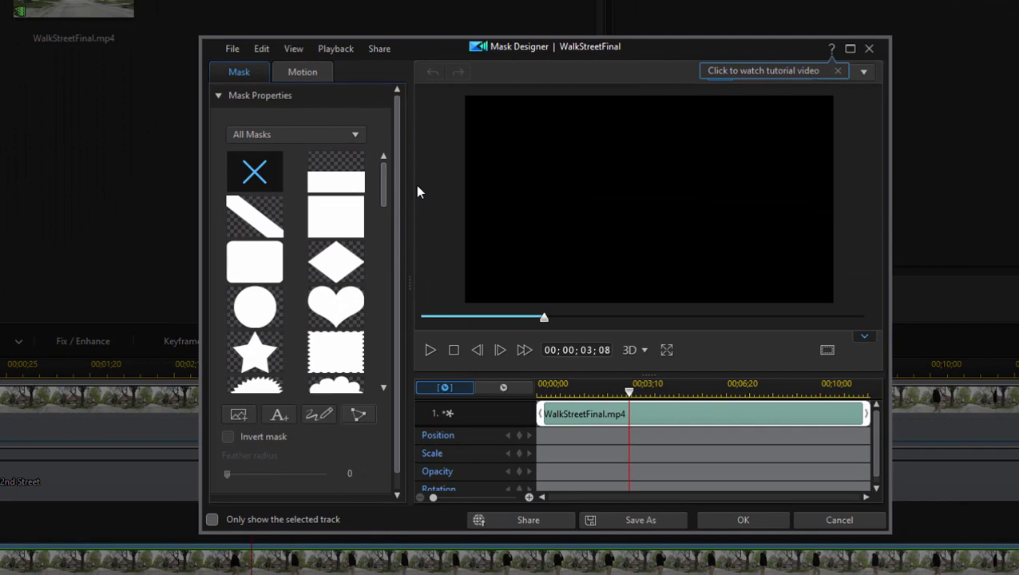
scroll(398, 178, down, 1)
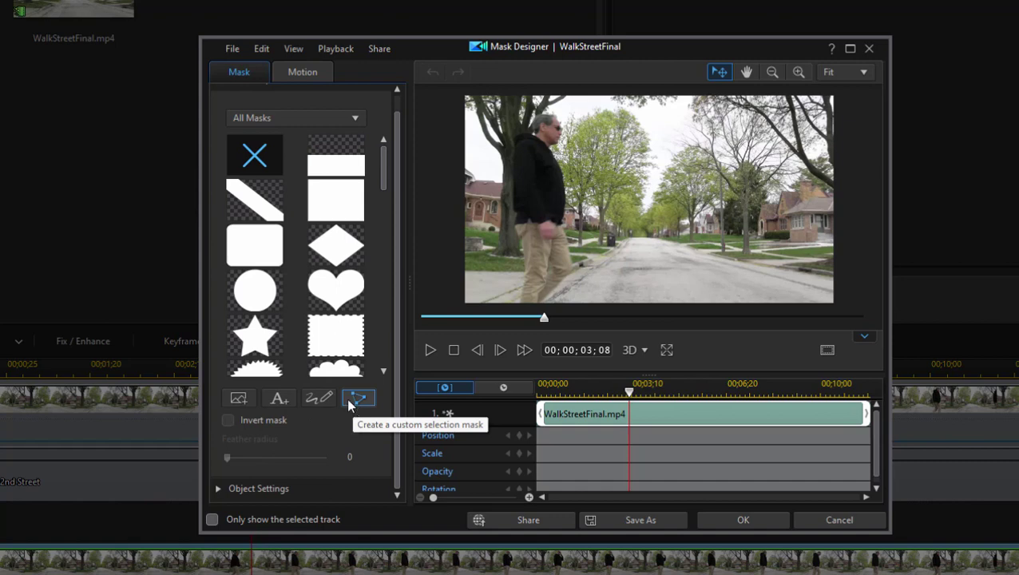
click(541, 319)
mouse_move(541, 319)
mouse_down()
mouse_move(519, 315)
mouse_move(531, 317)
mouse_up()
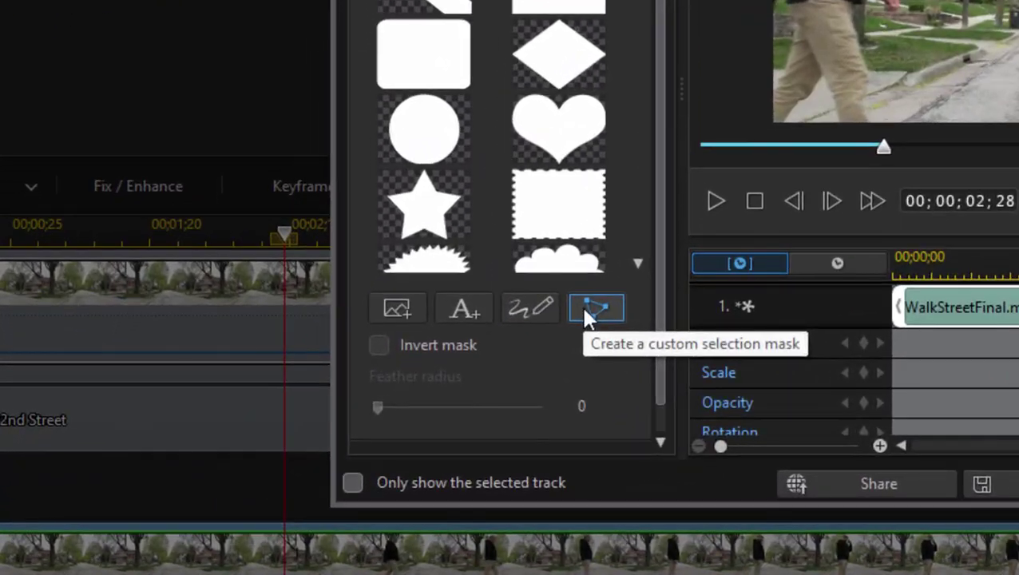
- Draw a closed custom mask around the walker's body at 00;00;02;28
click(586, 313)
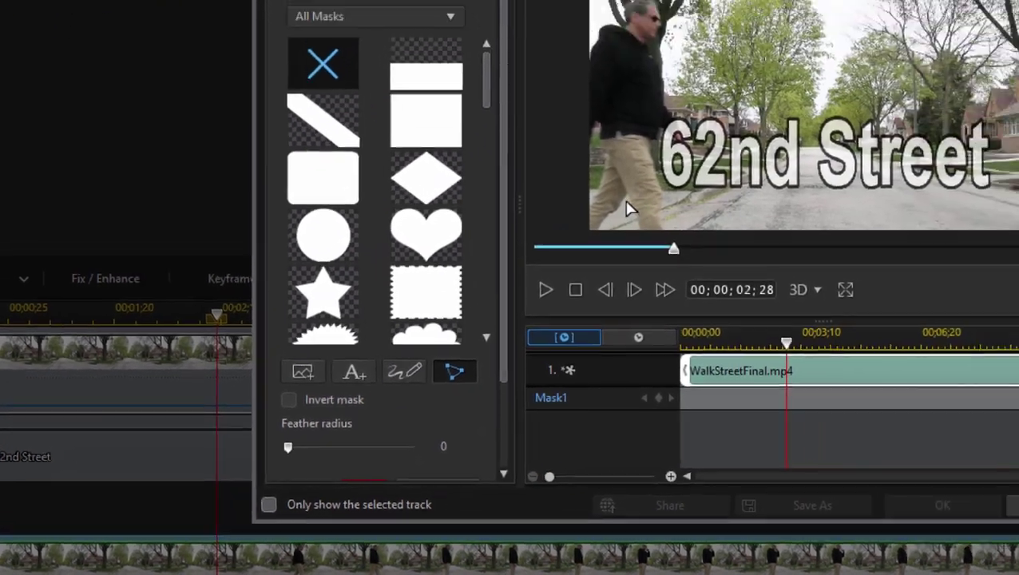
click(621, 202)
click(663, 203)
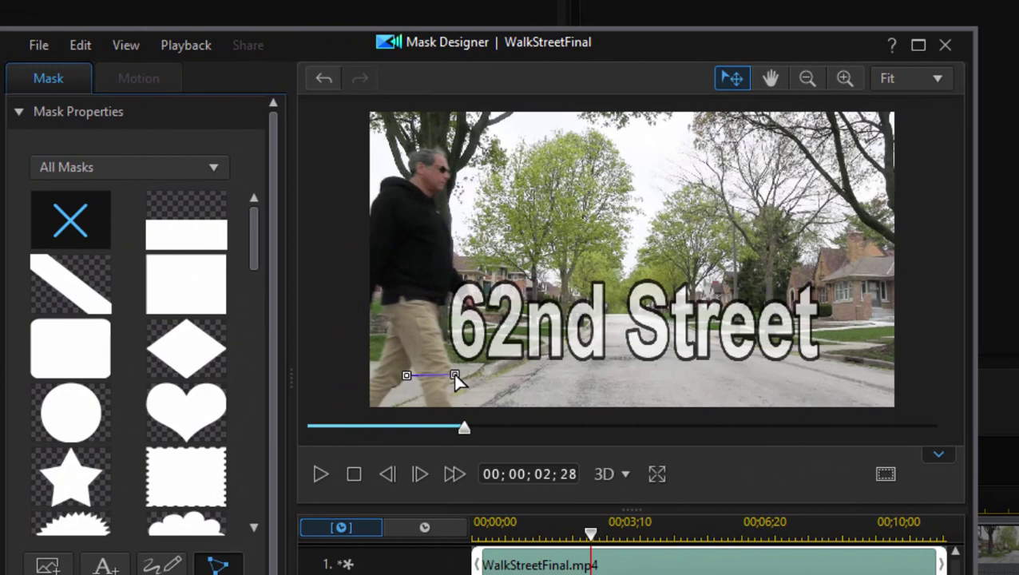
click(445, 332)
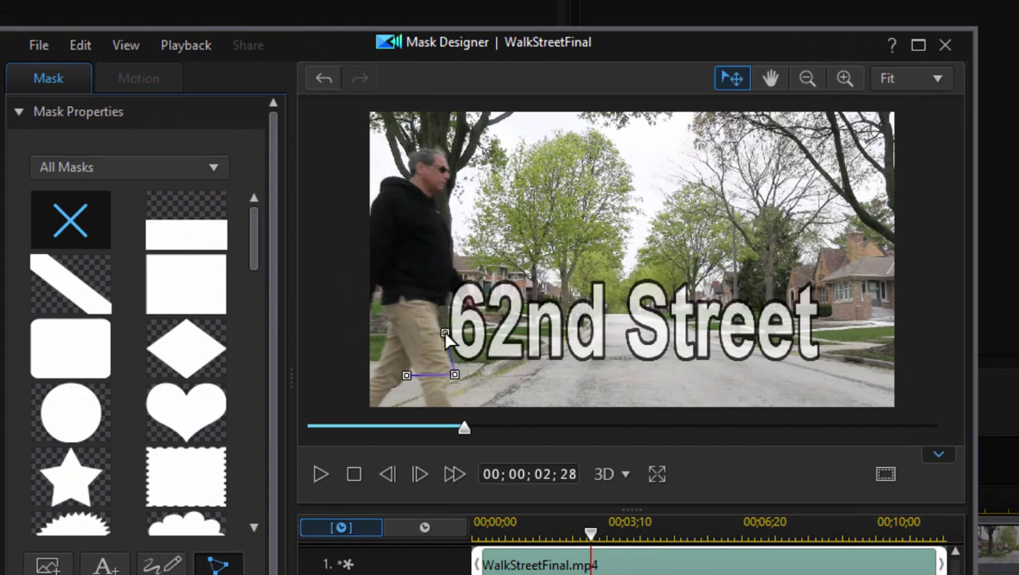
click(454, 288)
click(453, 237)
click(392, 338)
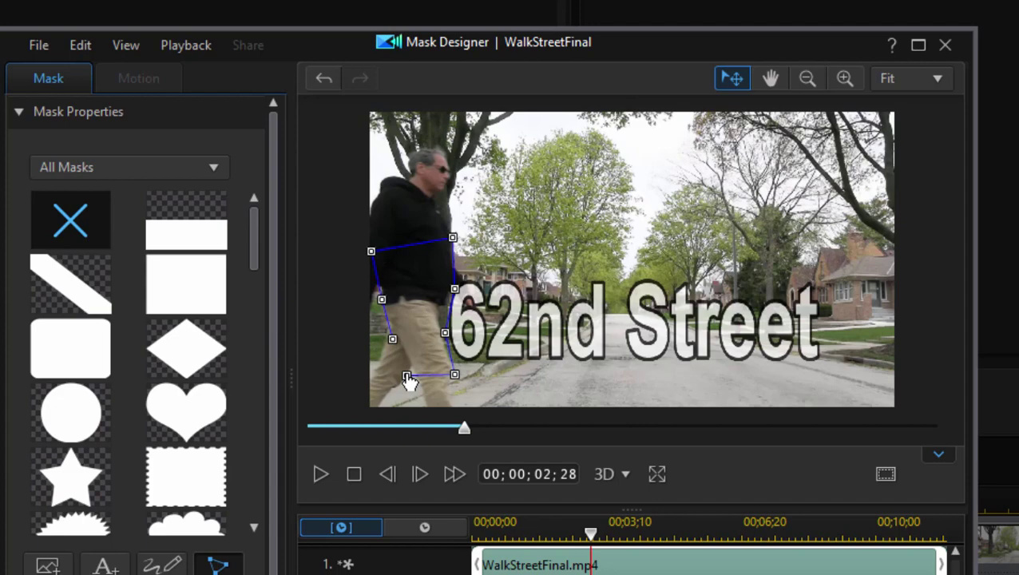
click(407, 376)
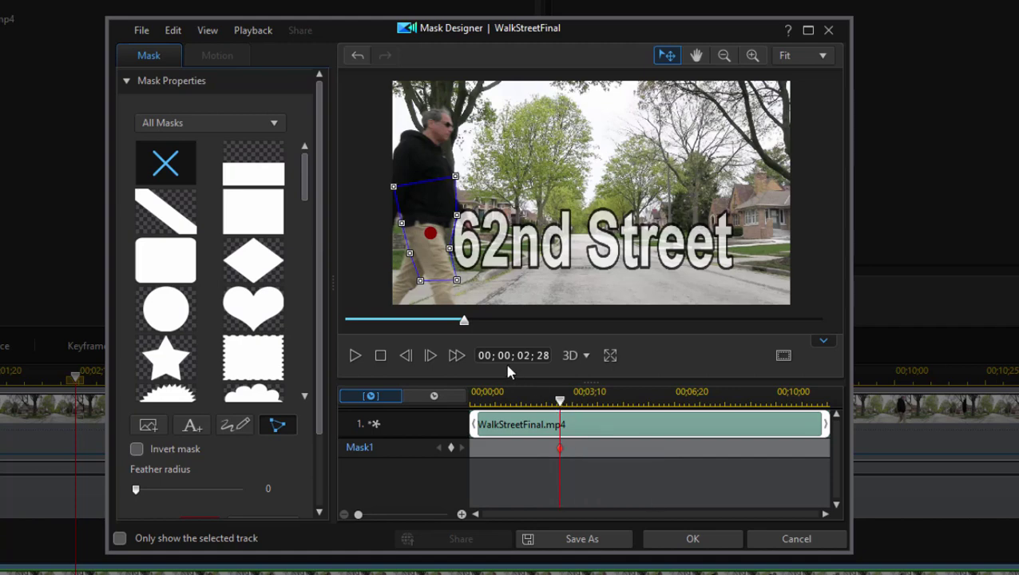
- Keyframe the mask onto the walker at 00;00;03;28 and 00;00;05;27
drag(563, 405, 592, 406)
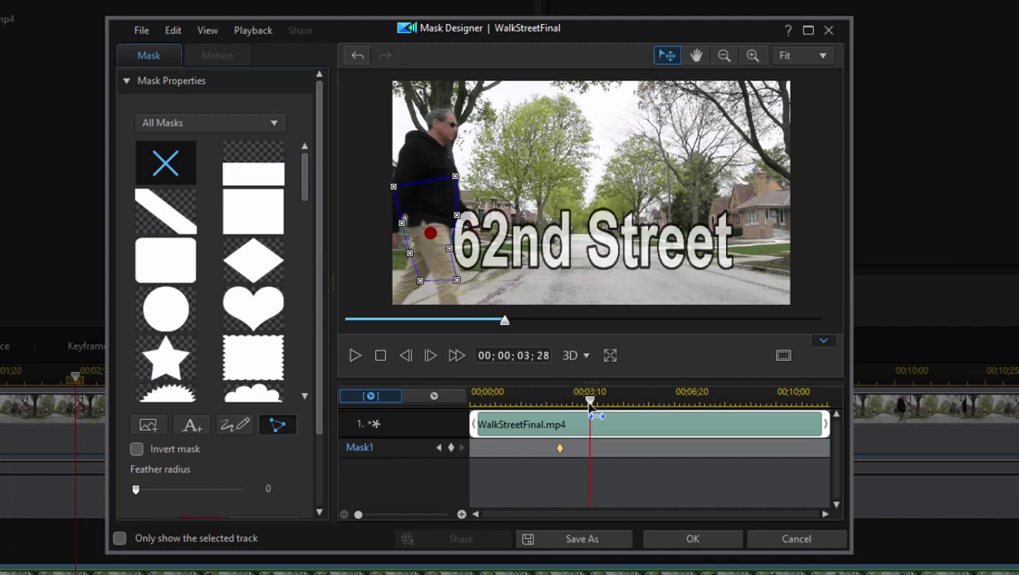
drag(431, 234, 554, 224)
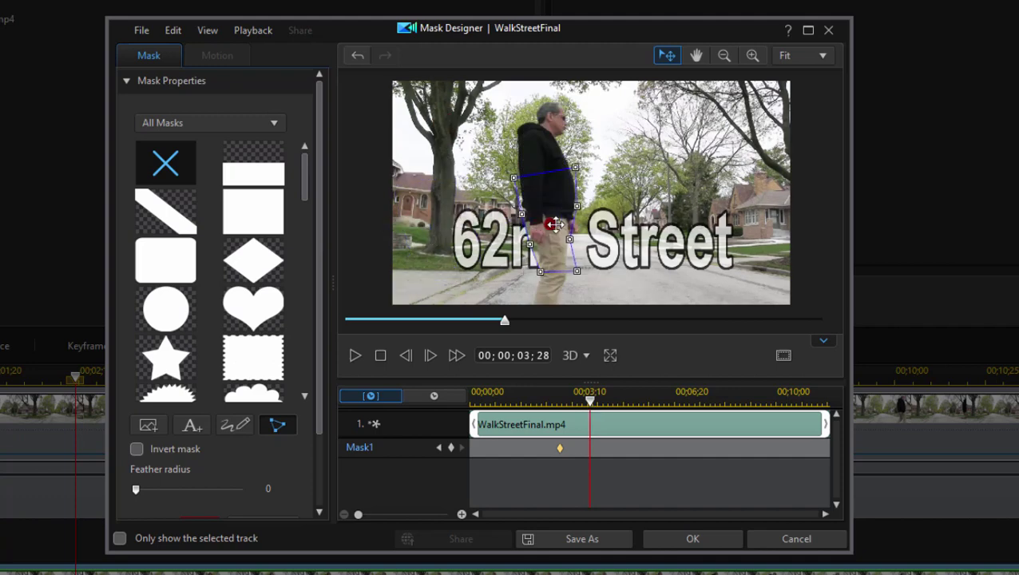
drag(590, 401, 647, 408)
right_click(648, 404)
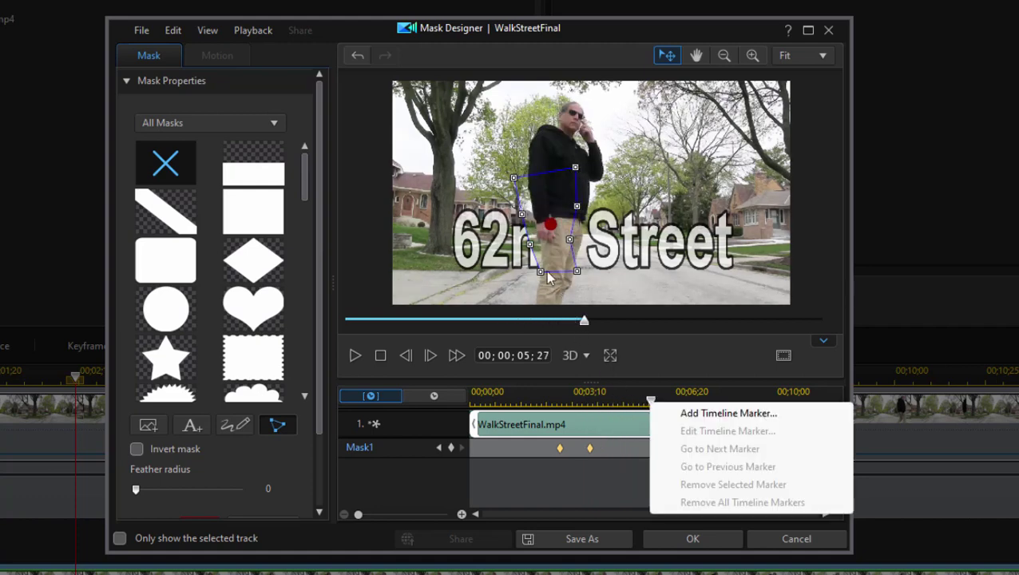
click(551, 222)
drag(550, 222, 557, 224)
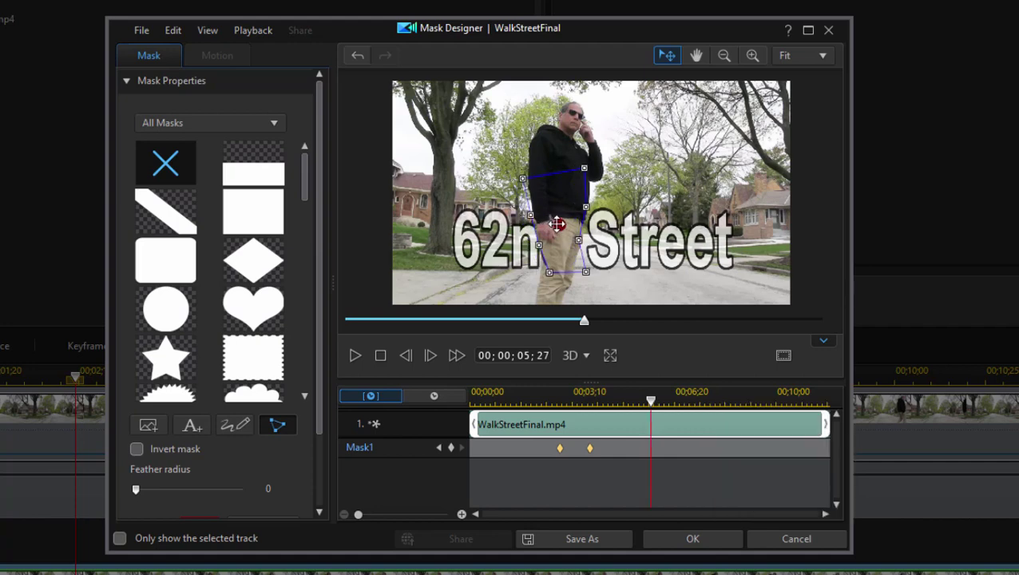
- Keyframe the mask on the walker at 00;00;08;10 and near the clip's end, then return to the start
click(688, 399)
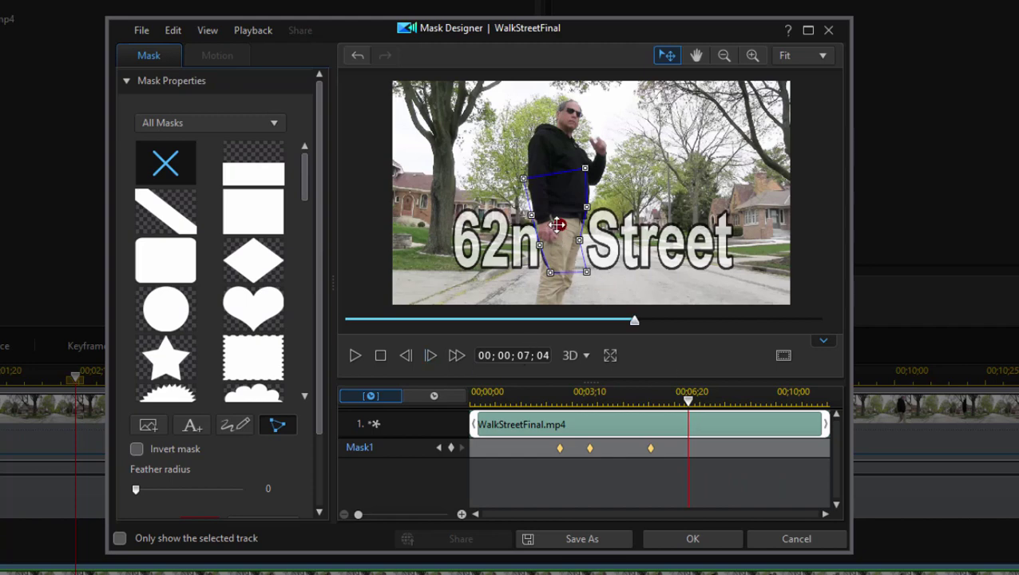
drag(689, 402, 706, 410)
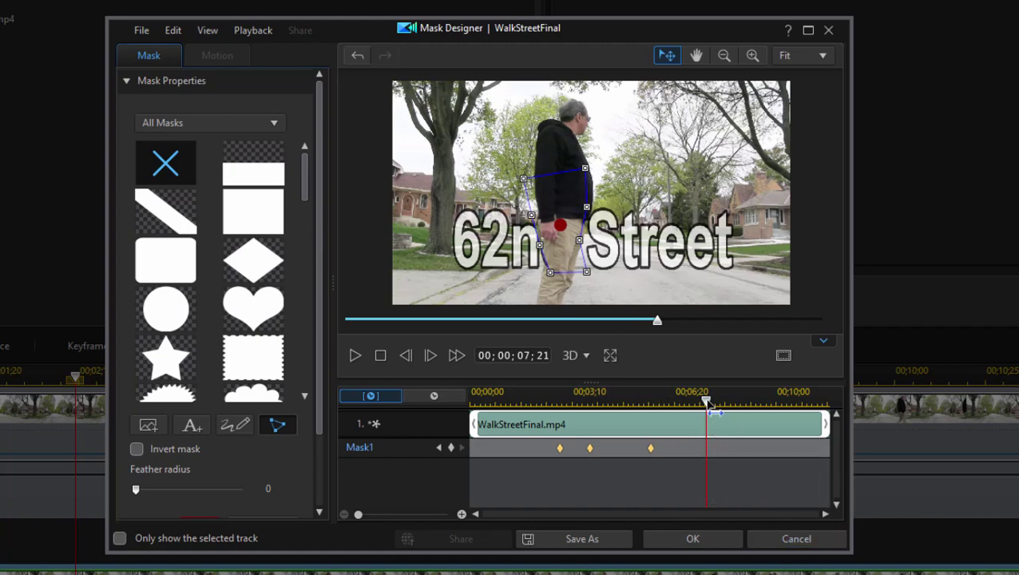
drag(706, 401, 723, 401)
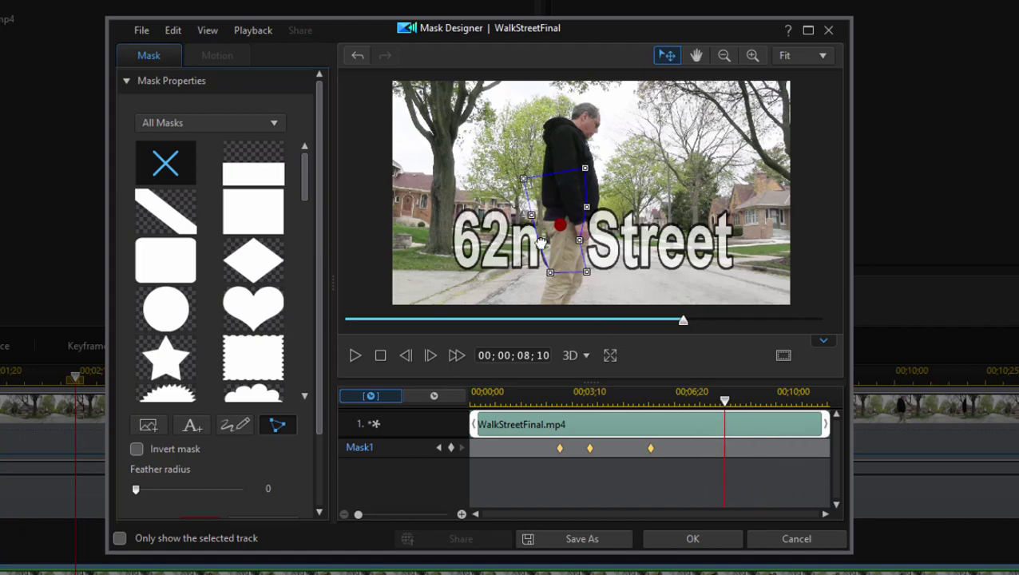
drag(556, 226, 568, 226)
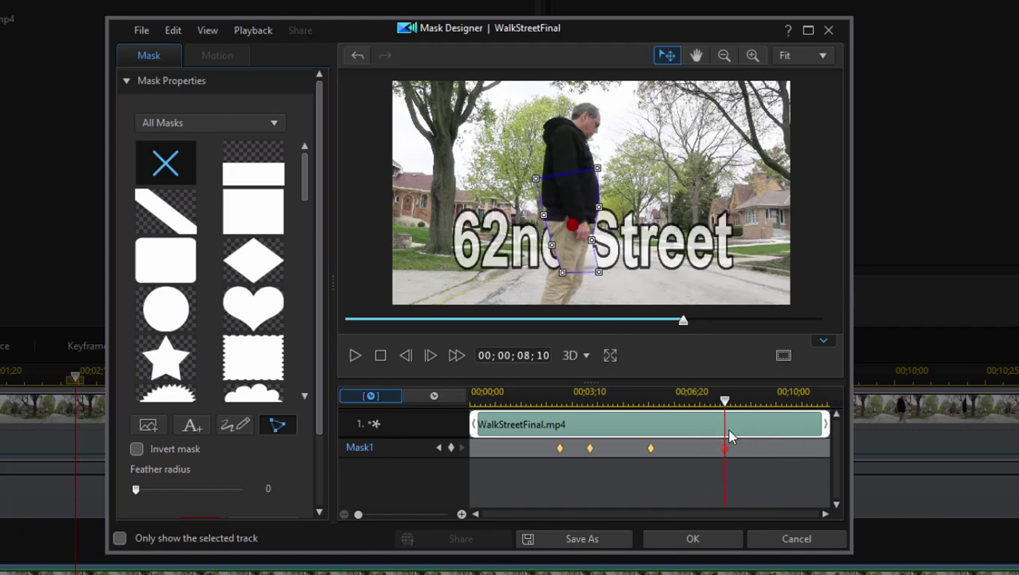
mouse_move(725, 400)
mouse_down()
mouse_move(797, 401)
mouse_move(787, 406)
mouse_up()
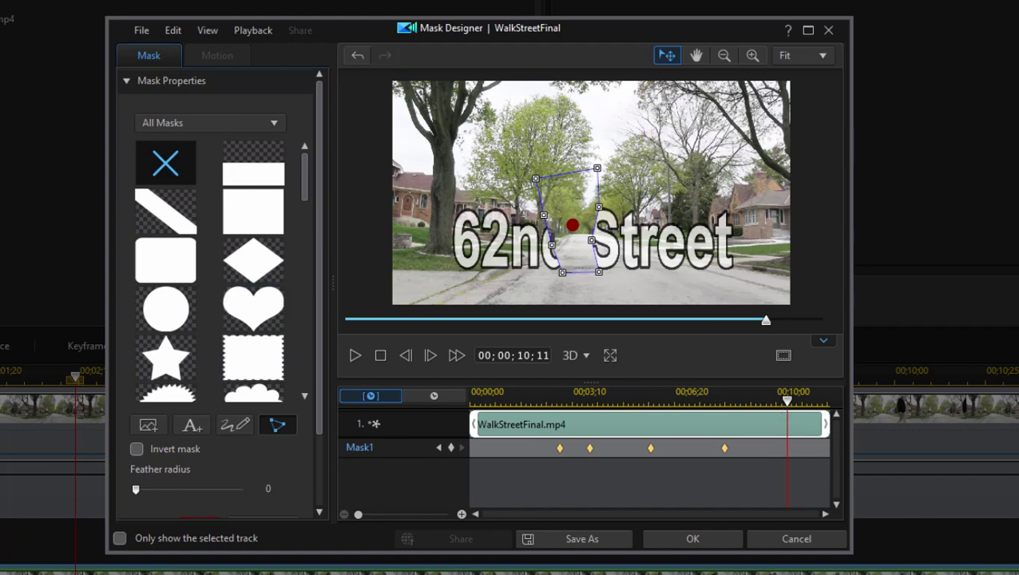
drag(572, 225, 764, 230)
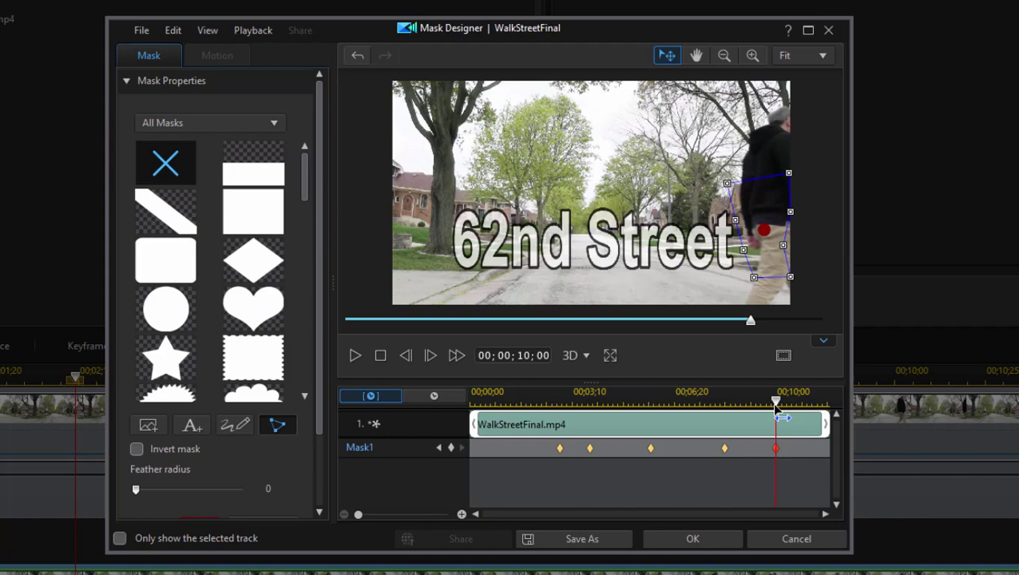
drag(776, 404, 526, 406)
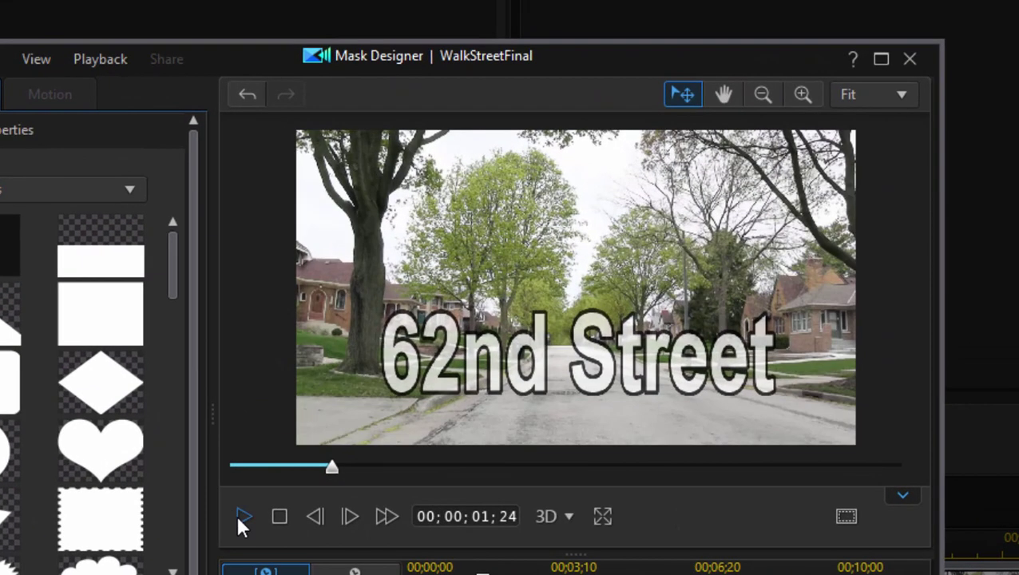
click(242, 518)
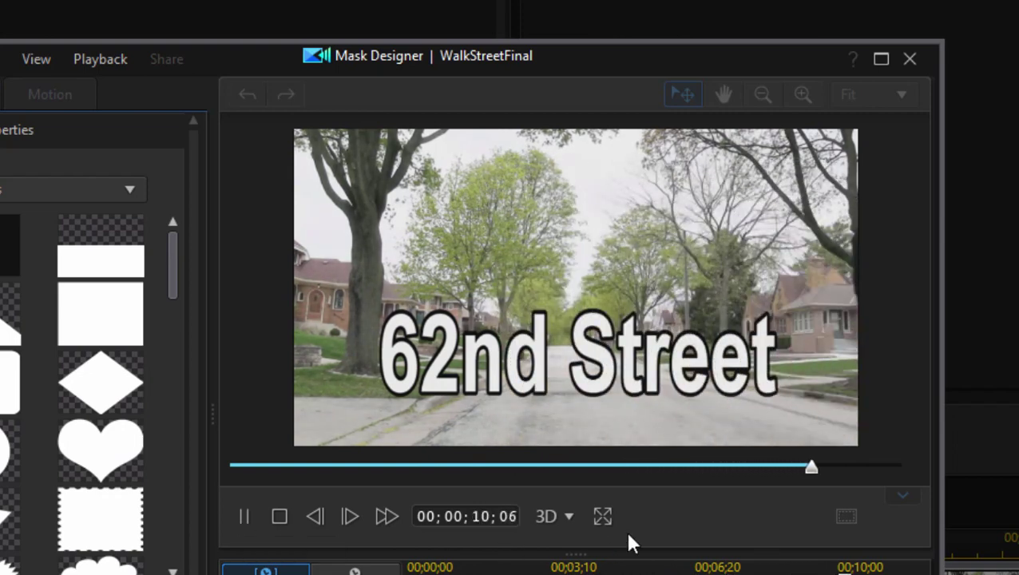
click(509, 568)
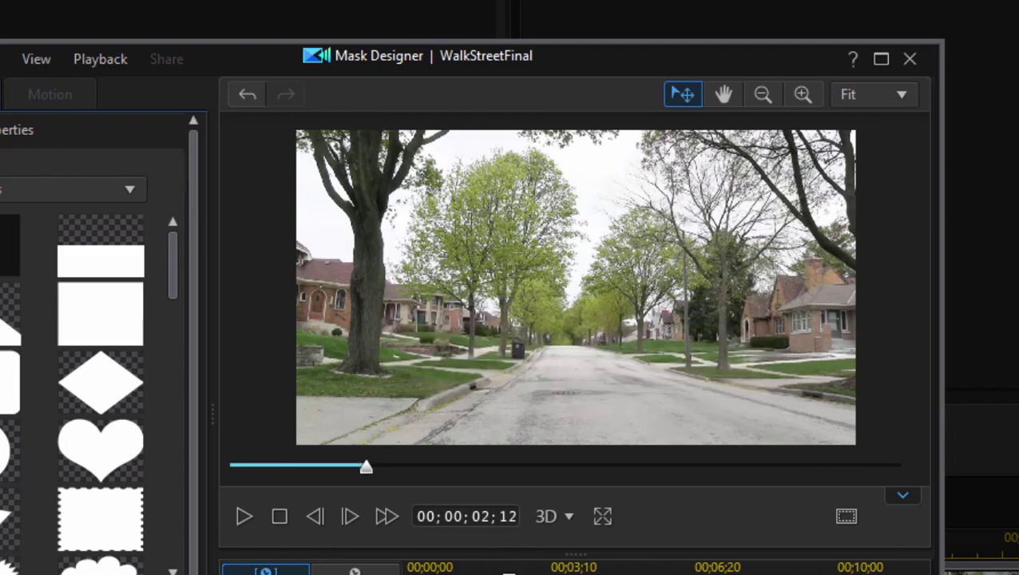
drag(508, 569, 531, 573)
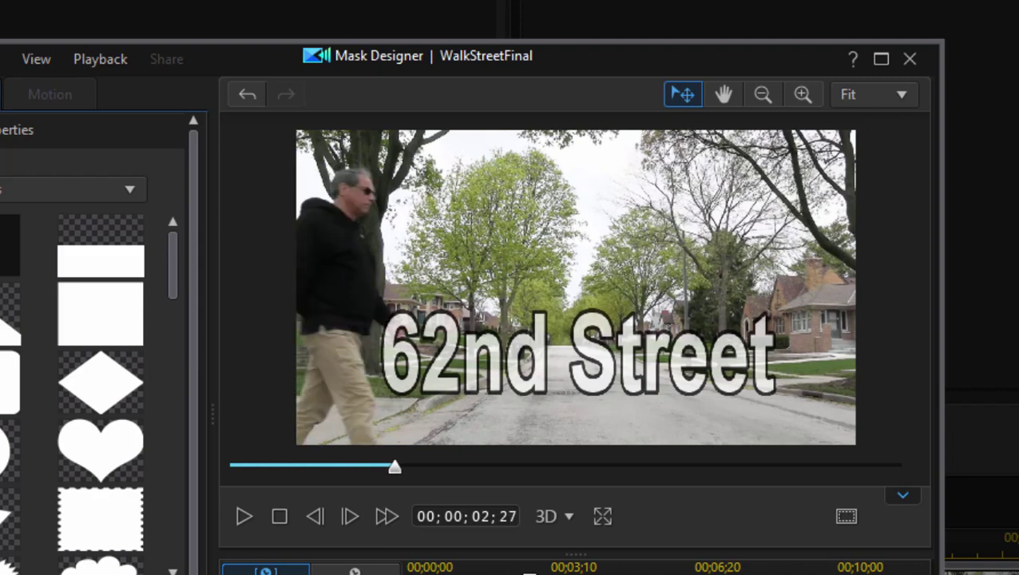
drag(531, 574, 532, 574)
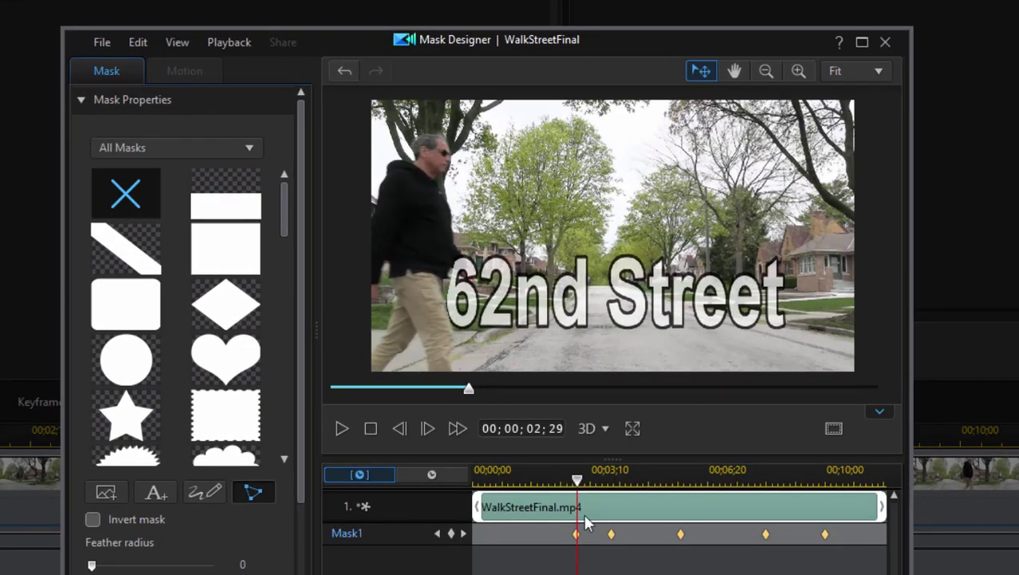
click(577, 534)
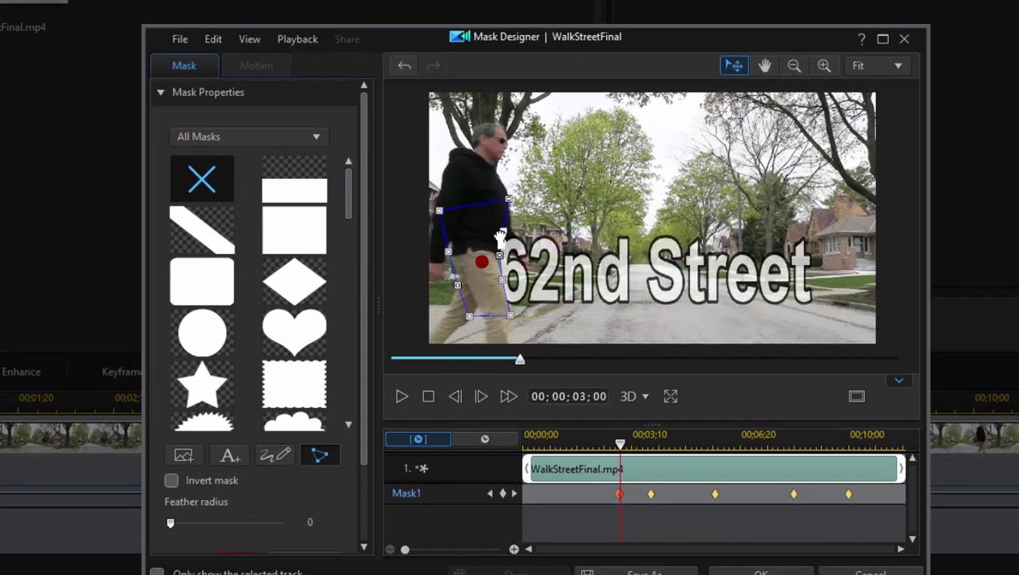
- Add an extra point on the right edge of the walker's mask outline
click(501, 232)
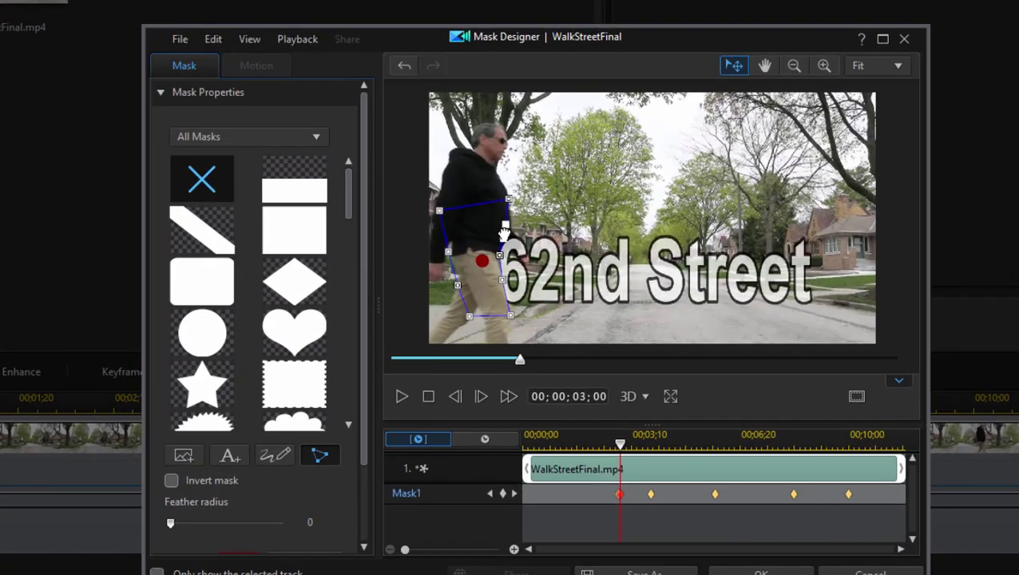